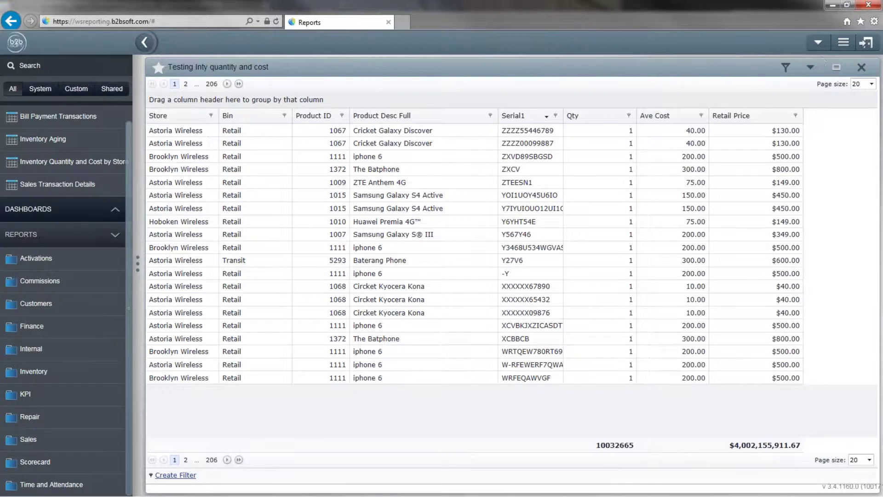
- Go to Performance Management from the main menu and show the list of KPIs
click(843, 43)
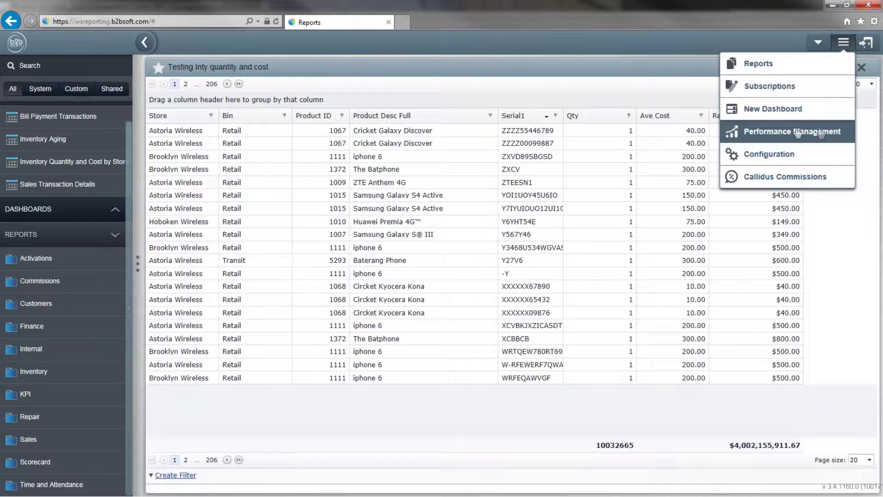
click(735, 133)
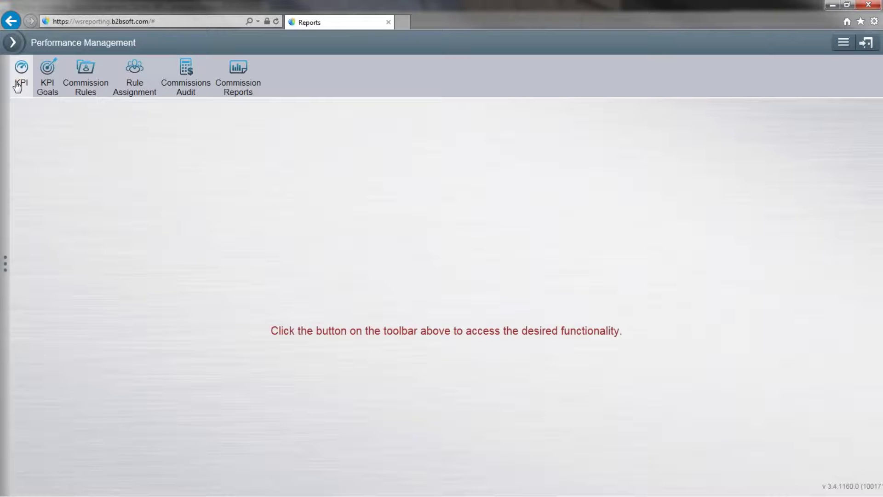
click(17, 85)
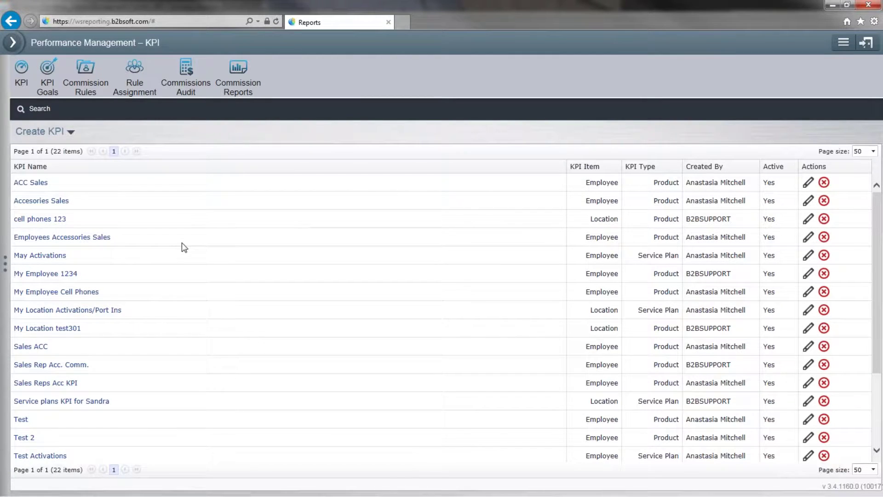
- Start a new Product KPI from the Create KPI dropdown on the KPI list
scroll(182, 242, down, 3)
scroll(181, 241, up, 3)
click(31, 132)
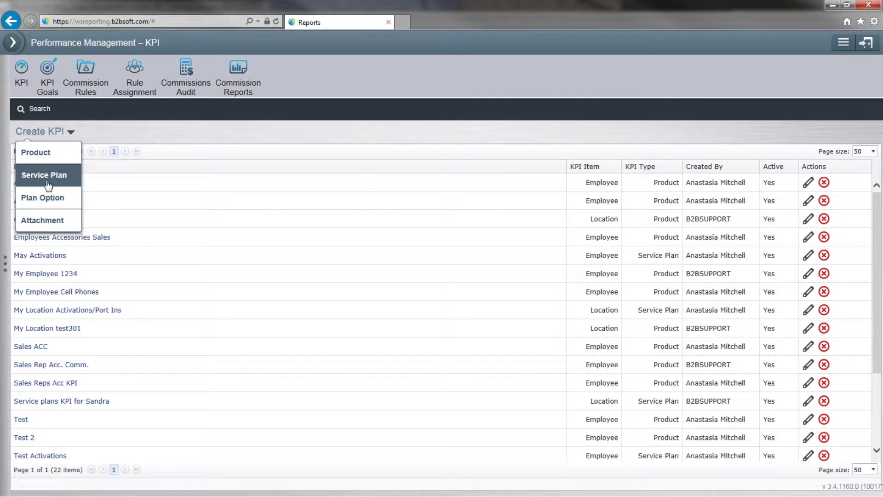
click(36, 194)
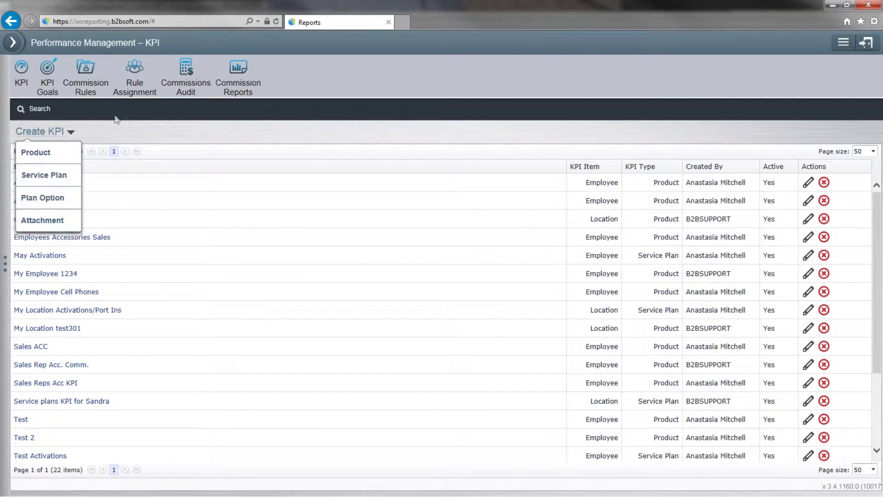
mouse_move(28, 133)
click(39, 156)
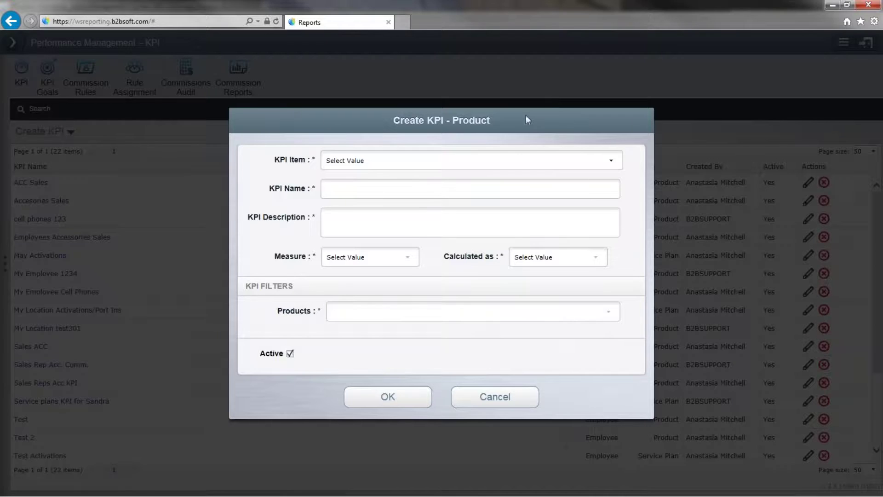
- Set KPI Item to Employee and rename the KPI to 'Test KPI for Cesar Webinar'
click(611, 161)
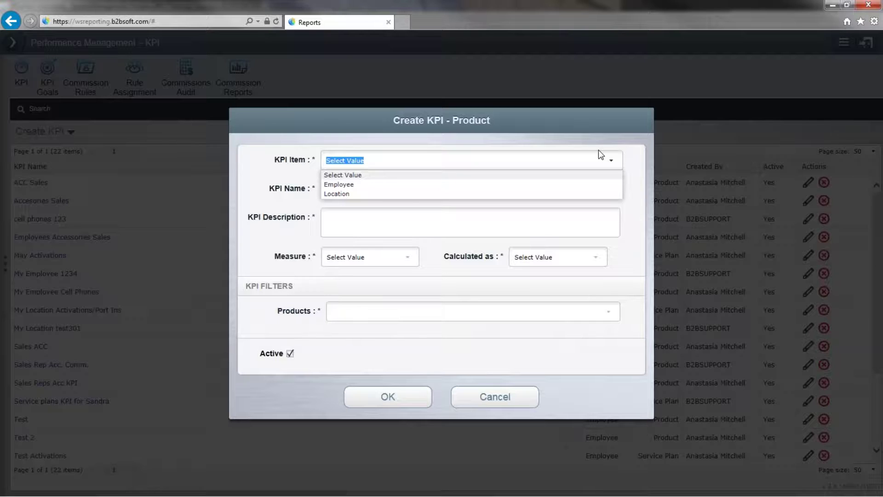
click(342, 184)
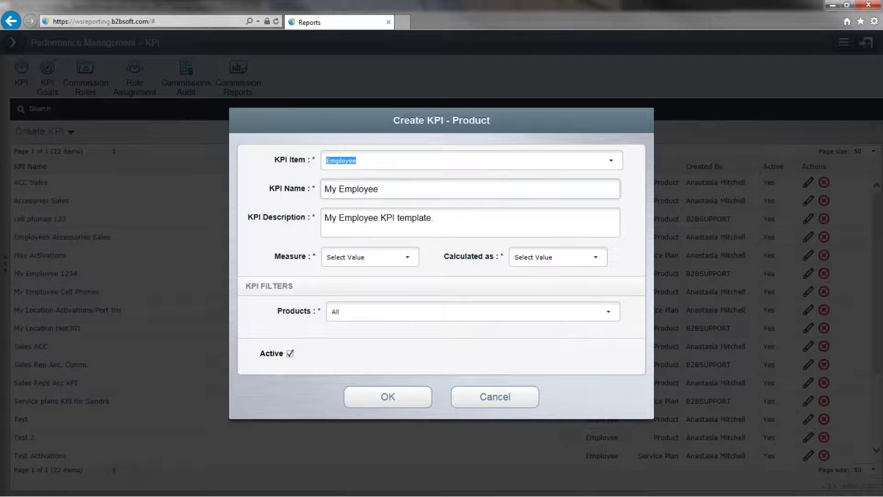
triple_click(401, 188)
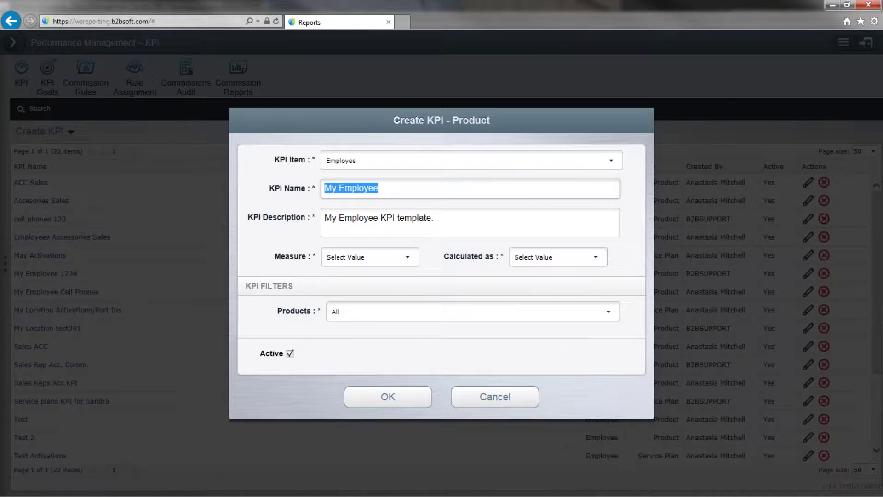
text(Test)
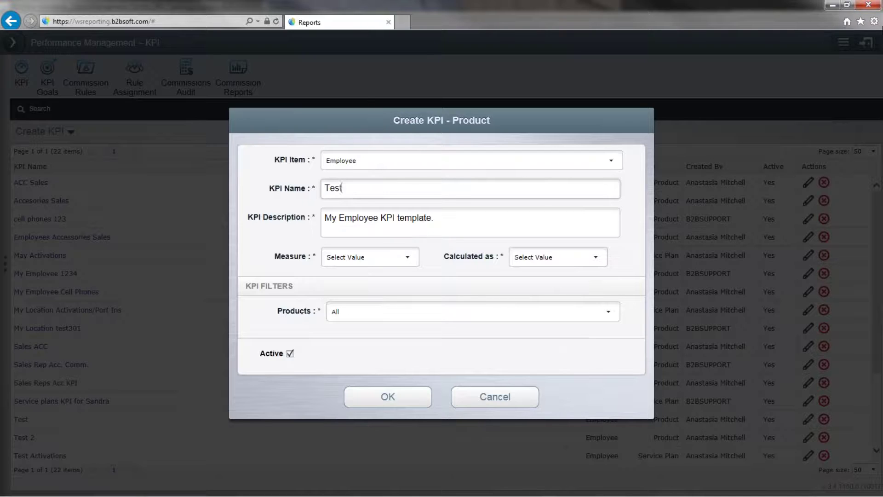
text( KPI for Cesar Webin)
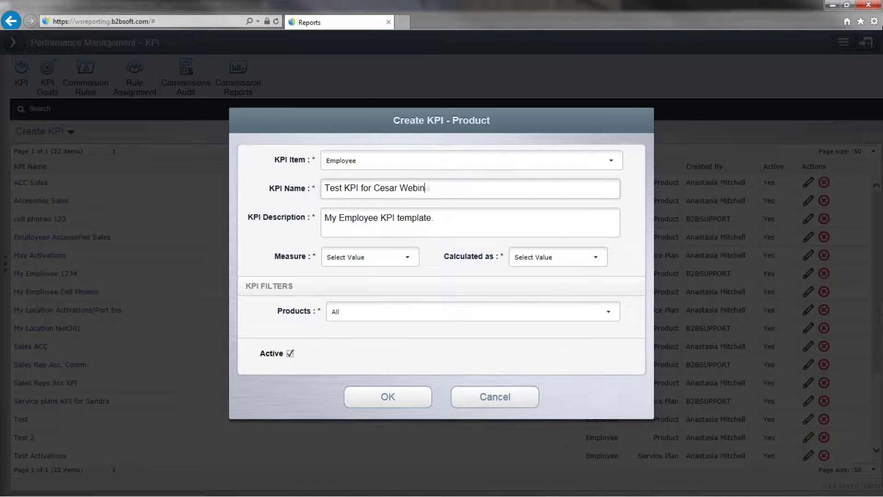
text(ar)
click(427, 219)
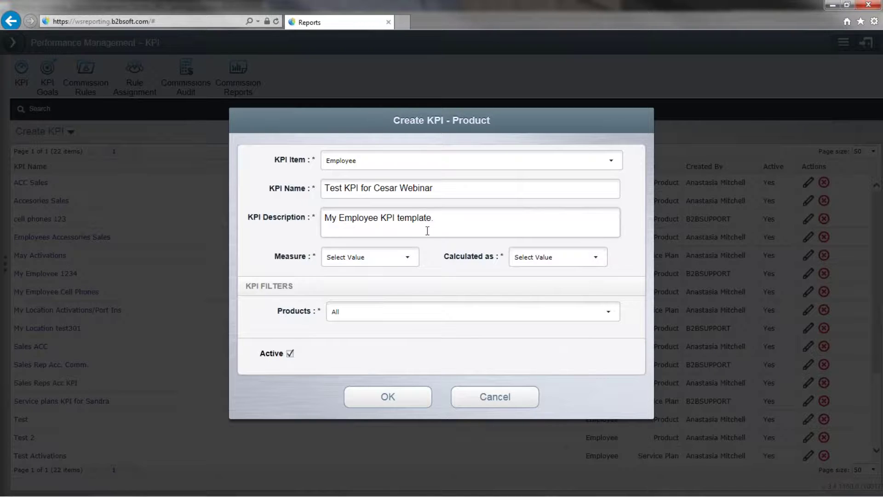
- Choose Qty as the KPI measure and Gross as its calculation method
click(407, 258)
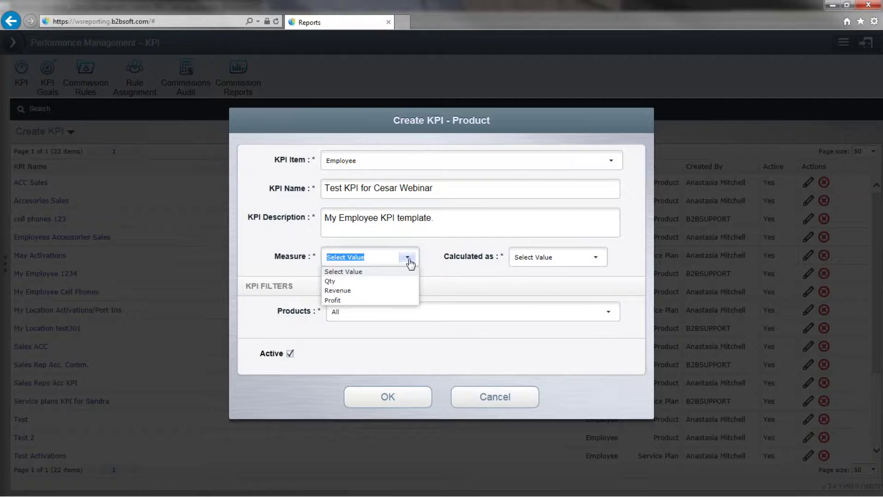
click(338, 282)
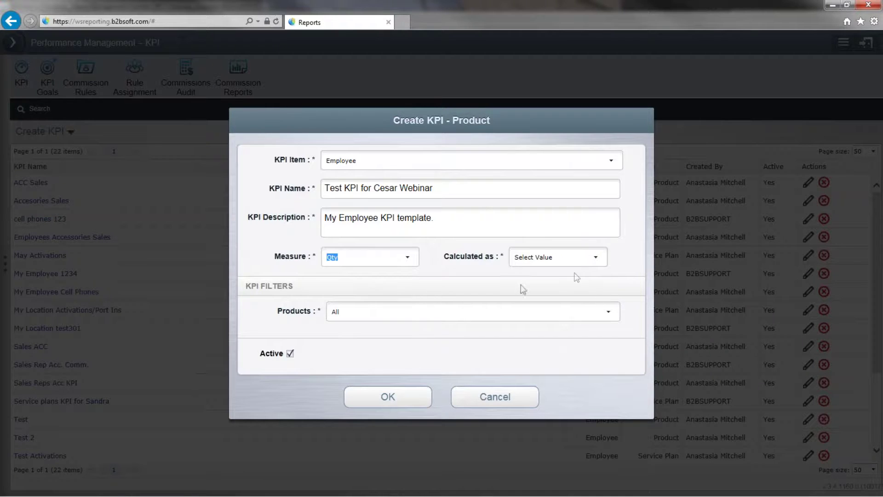
click(595, 257)
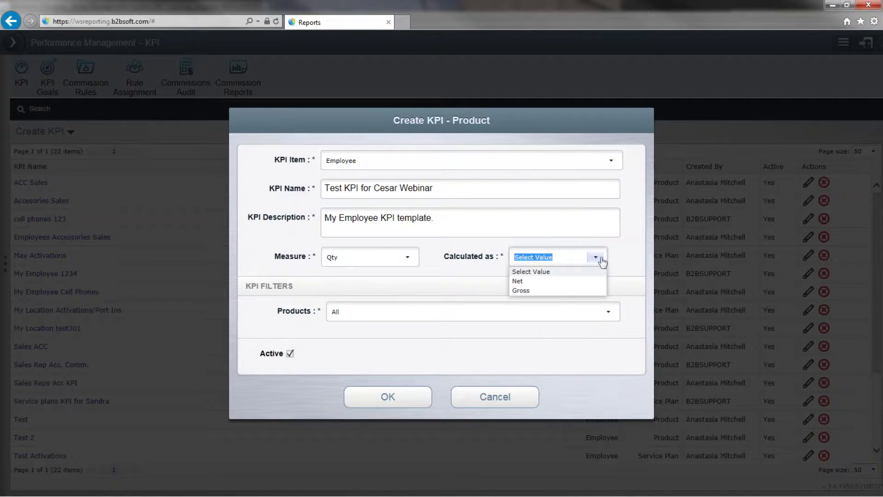
click(566, 290)
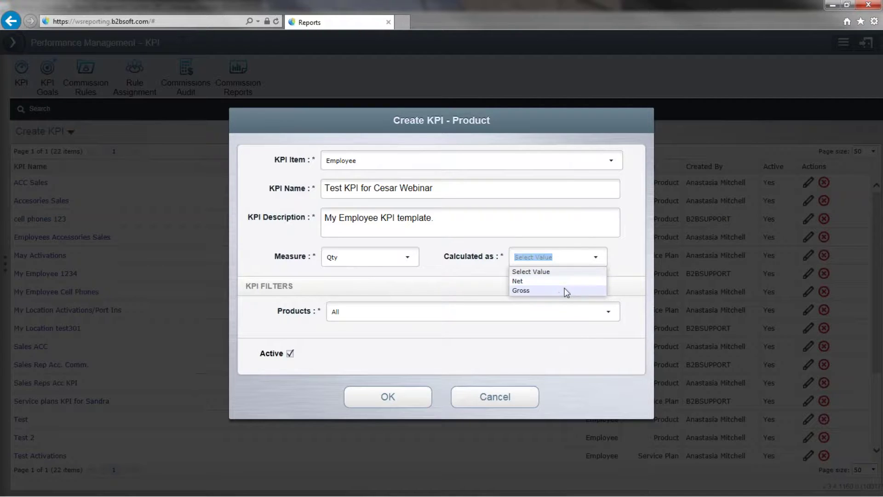
click(557, 288)
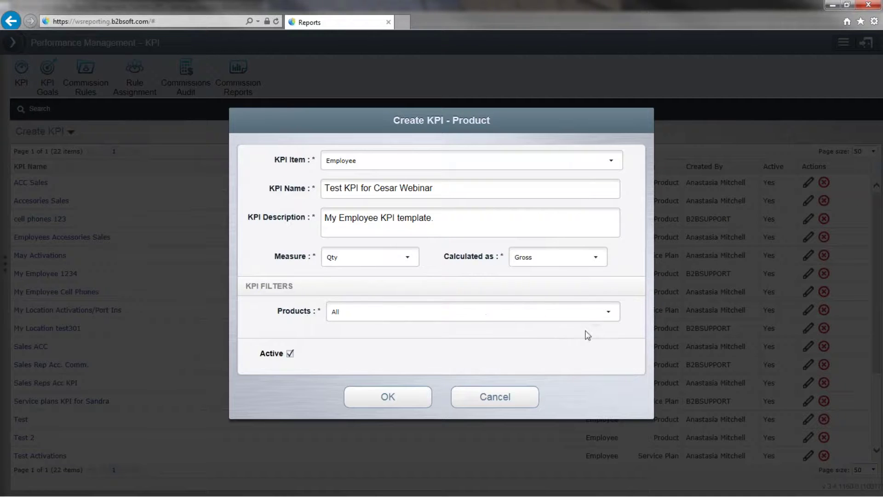
click(607, 312)
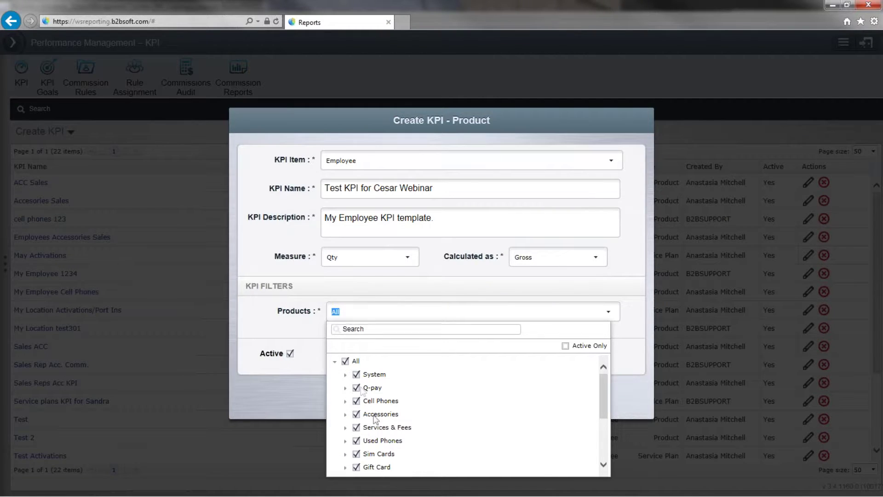
- Limit the Products filter to Accessories by clearing All and checking Accessories
click(345, 361)
click(345, 362)
click(345, 361)
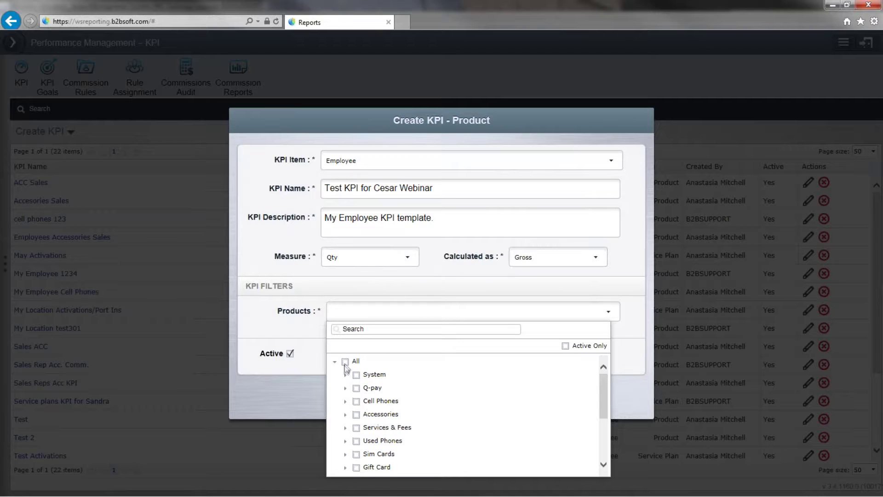
click(356, 415)
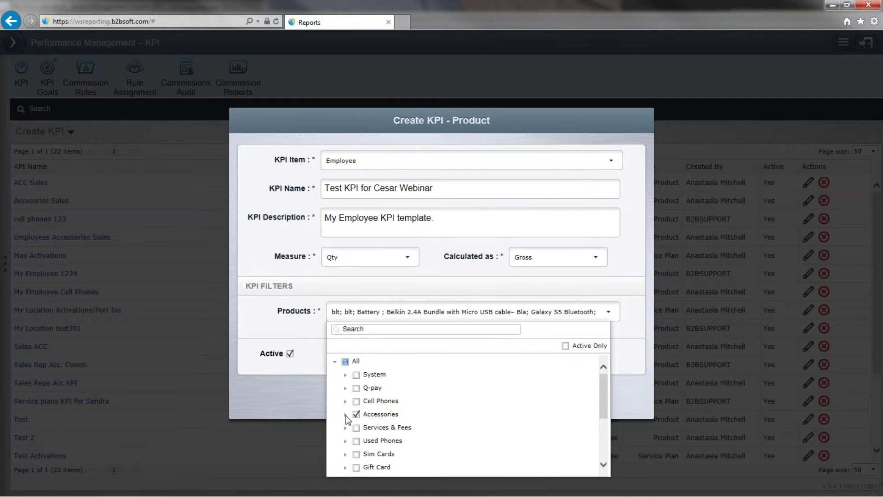
click(345, 415)
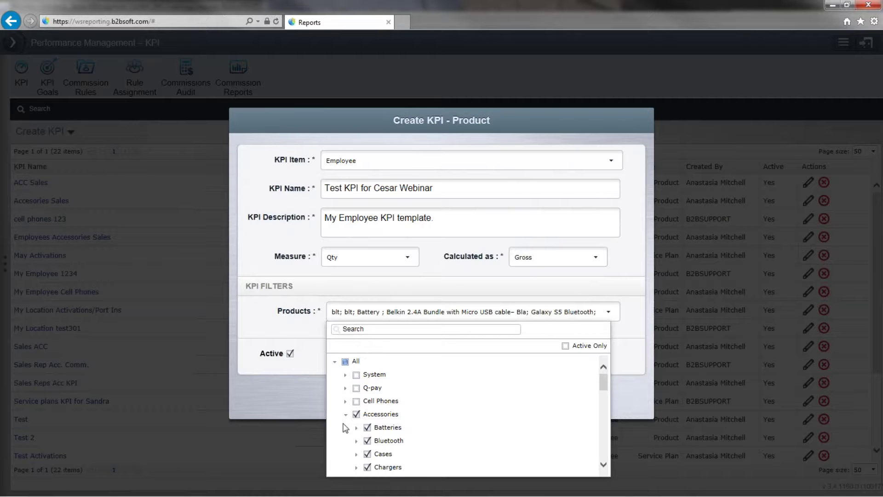
- Review the Cases subcategory, leaving every case product checked, then close the filter list
scroll(350, 424, down, 3)
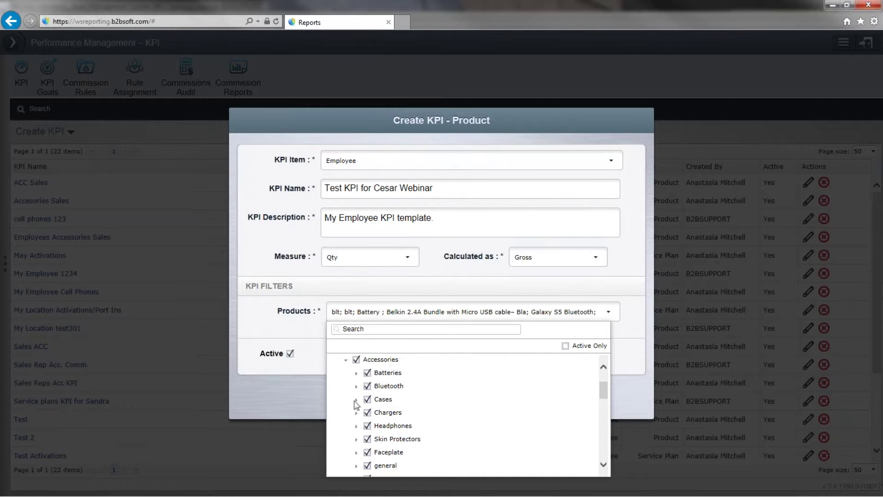
scroll(354, 404, down, 4)
scroll(355, 406, up, 4)
click(357, 400)
scroll(377, 418, down, 1)
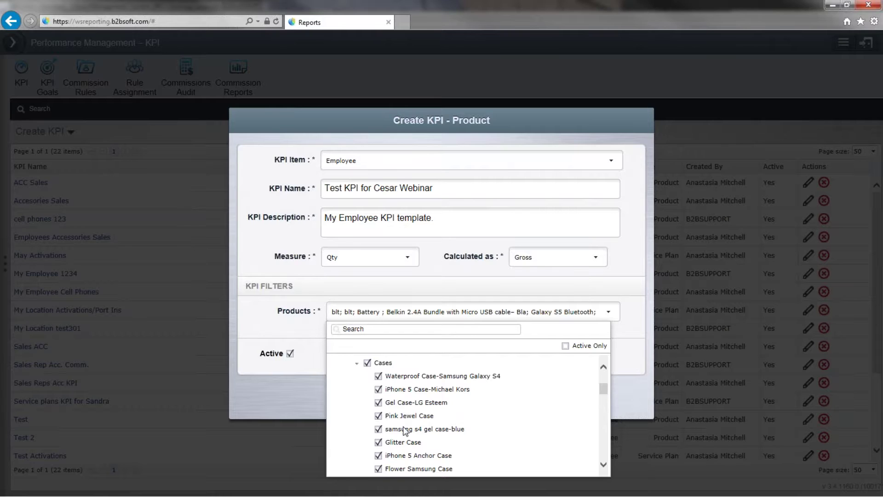
scroll(403, 441, down, 1)
click(378, 376)
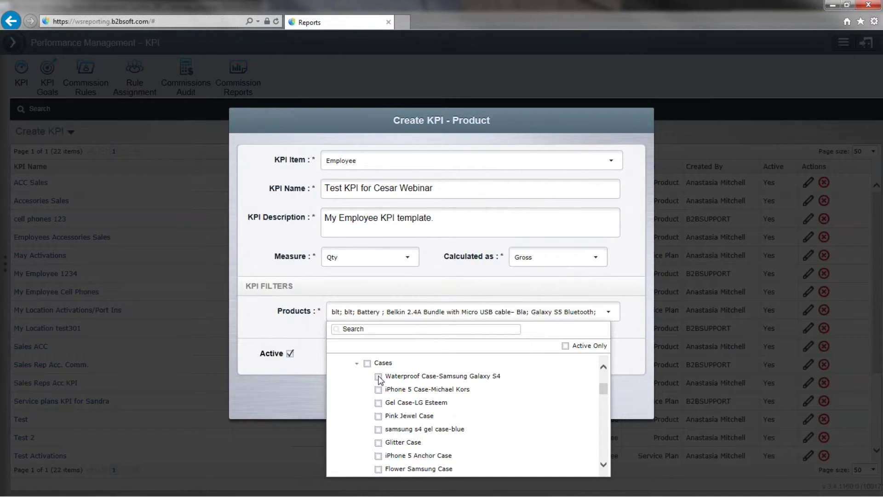
click(378, 376)
click(366, 364)
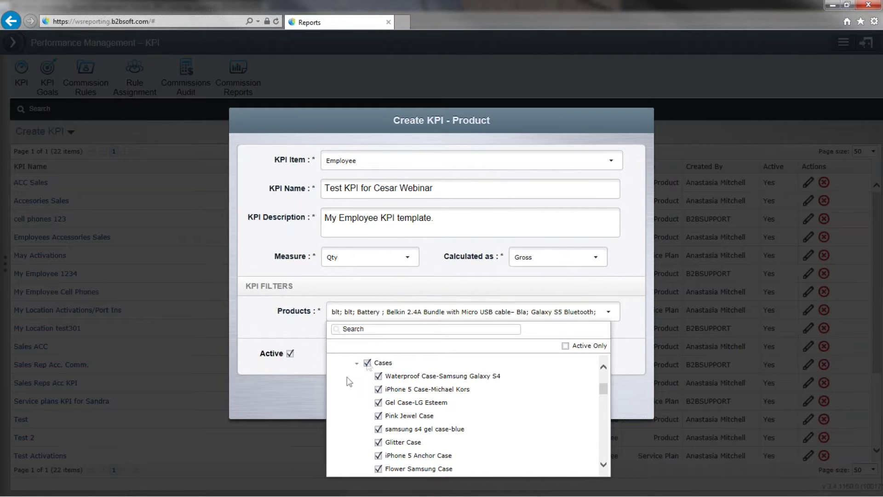
click(308, 375)
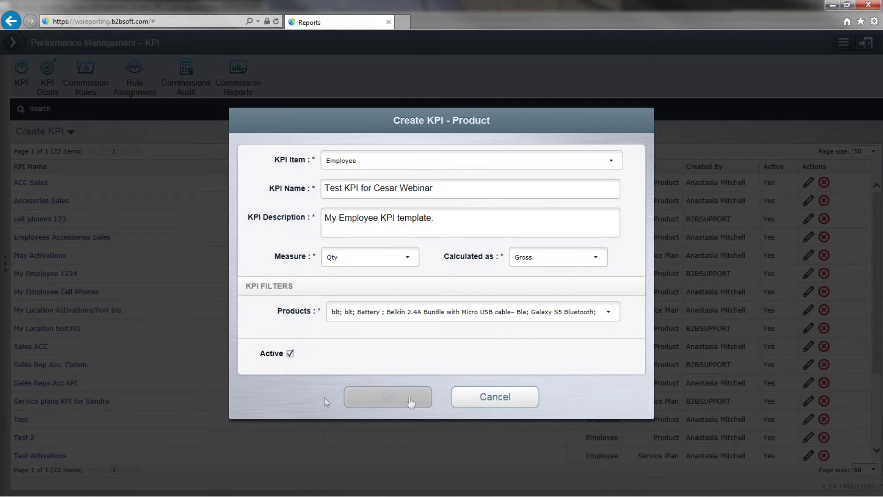
- Save the KPI, then find Test KPI for Cesar Webinar in the list and edit it
click(399, 403)
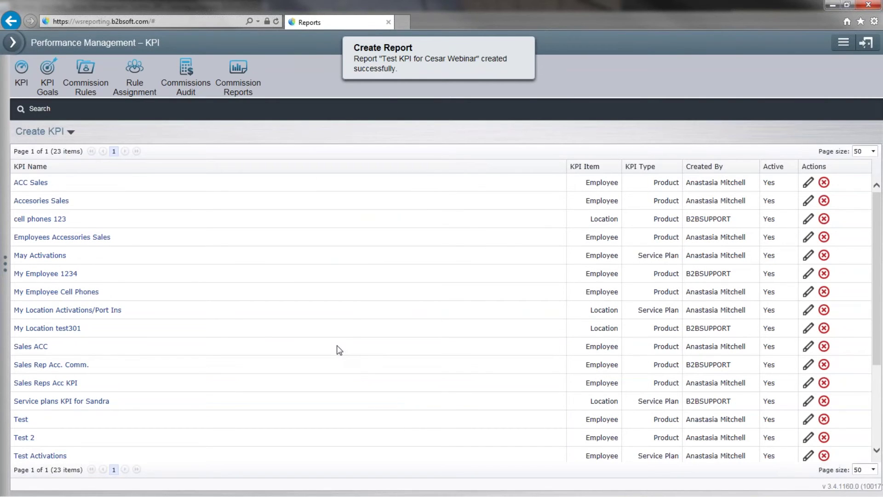
scroll(339, 349, down, 3)
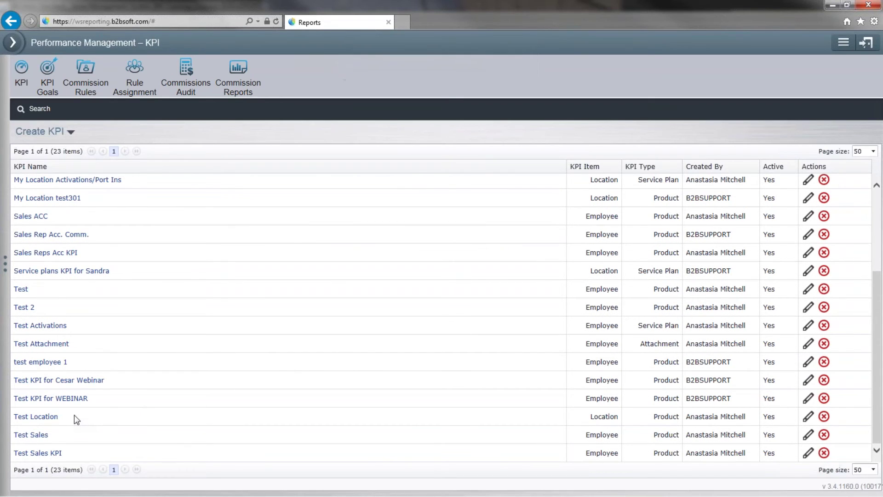
click(52, 381)
click(807, 381)
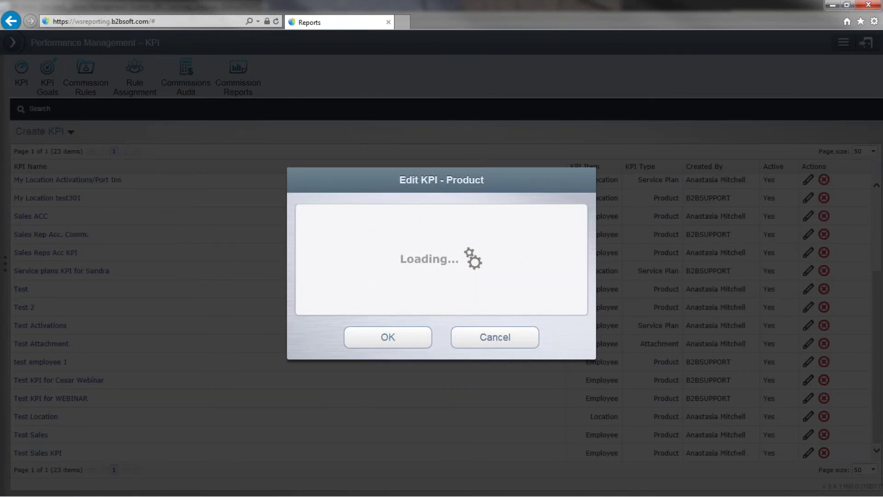